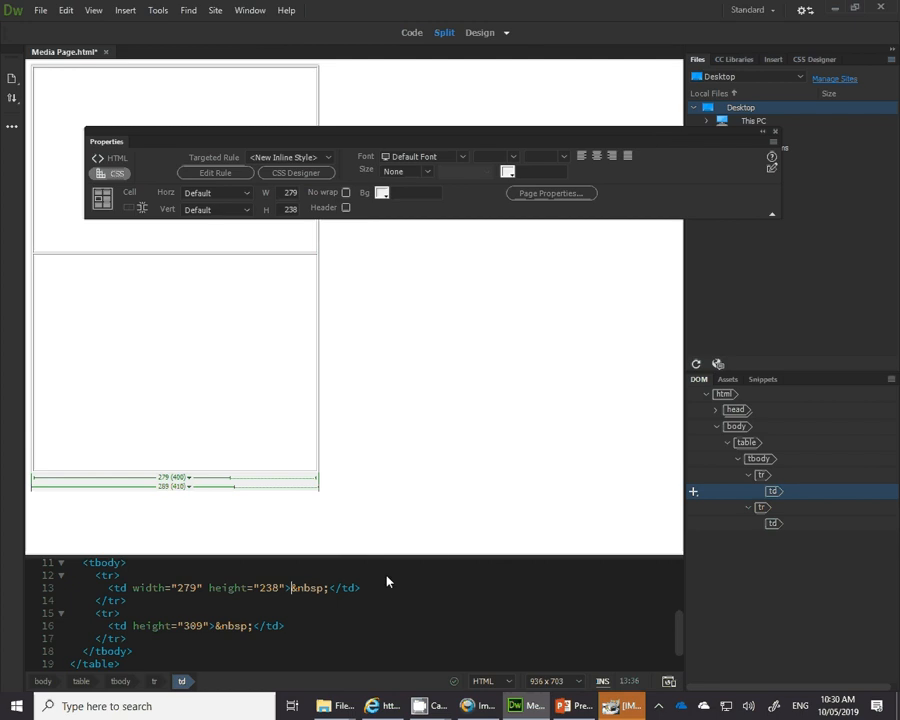
# - Insert the Newbee guide PNG from the IMAGES folder into the table's lower cell
pyautogui.click(337, 706)
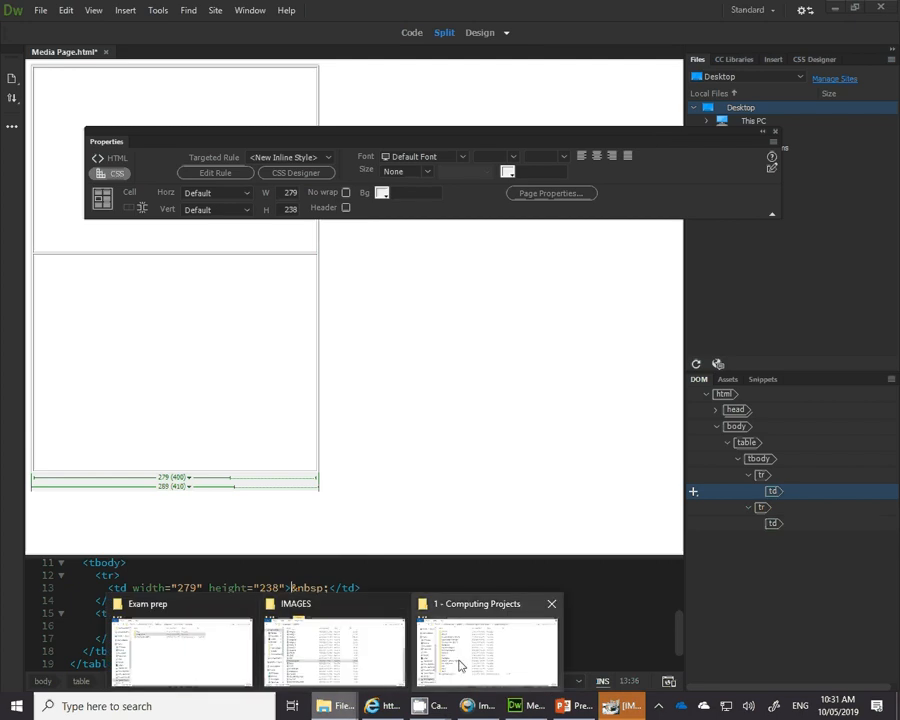
pyautogui.click(348, 660)
pyautogui.moveTo(254, 270); pyautogui.dragTo(114, 440)
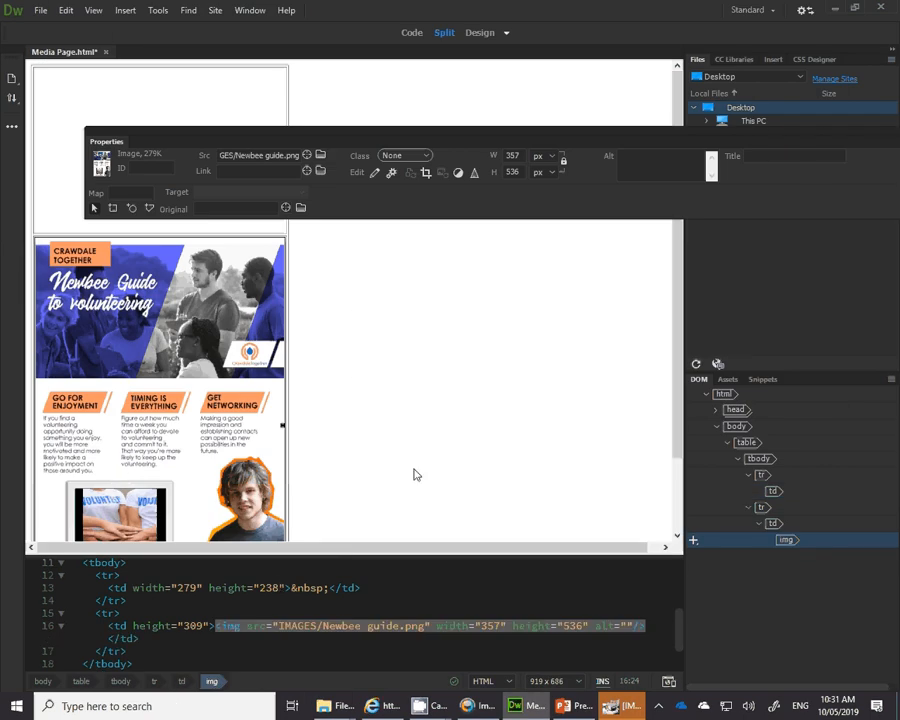
# - Try shrinking the Newbee guide image to about 257 × 384 px and undo the last size changes
pyautogui.scroll(-2, 416, 472)
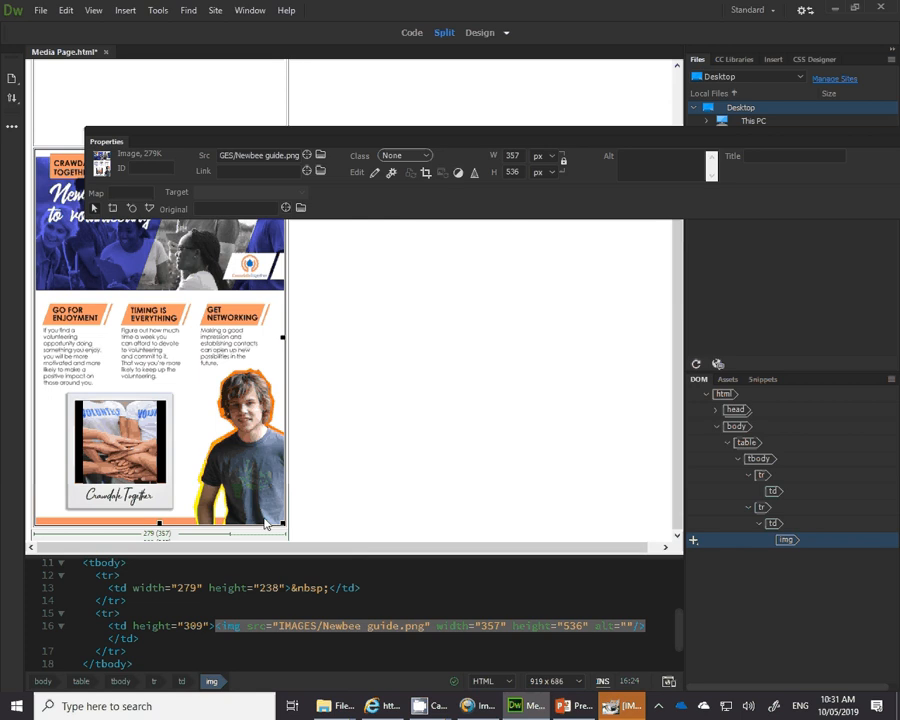
pyautogui.moveTo(285, 531); pyautogui.dragTo(212, 442)
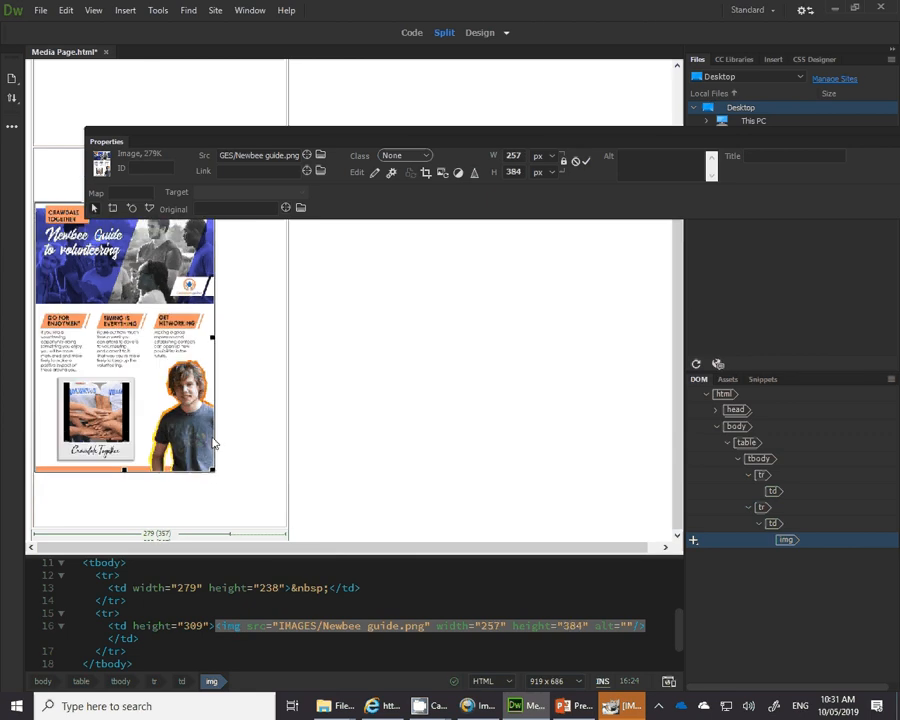
pyautogui.hotkey('ctrl', 'z')
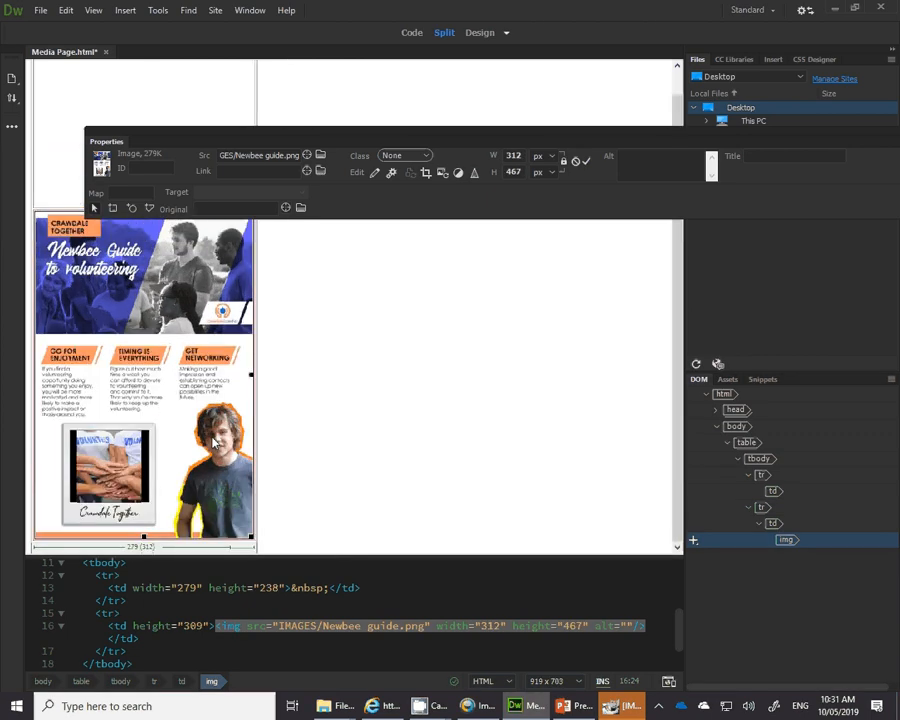
pyautogui.hotkey('ctrl', 'z')
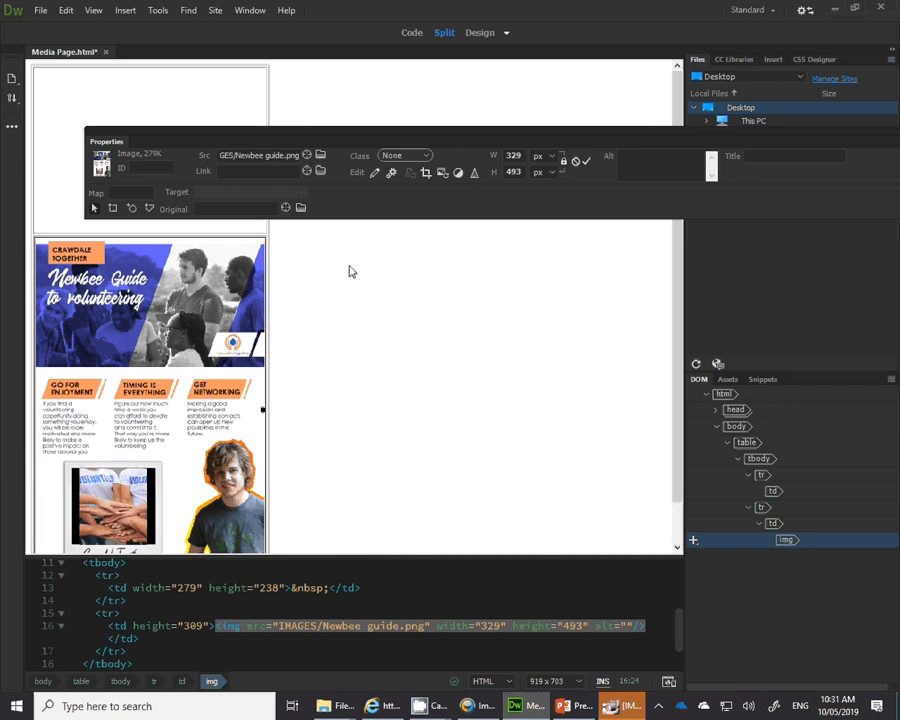
# - Save the page and preview Media Page from the Friday Mock folder in the web browser
pyautogui.click(38, 10)
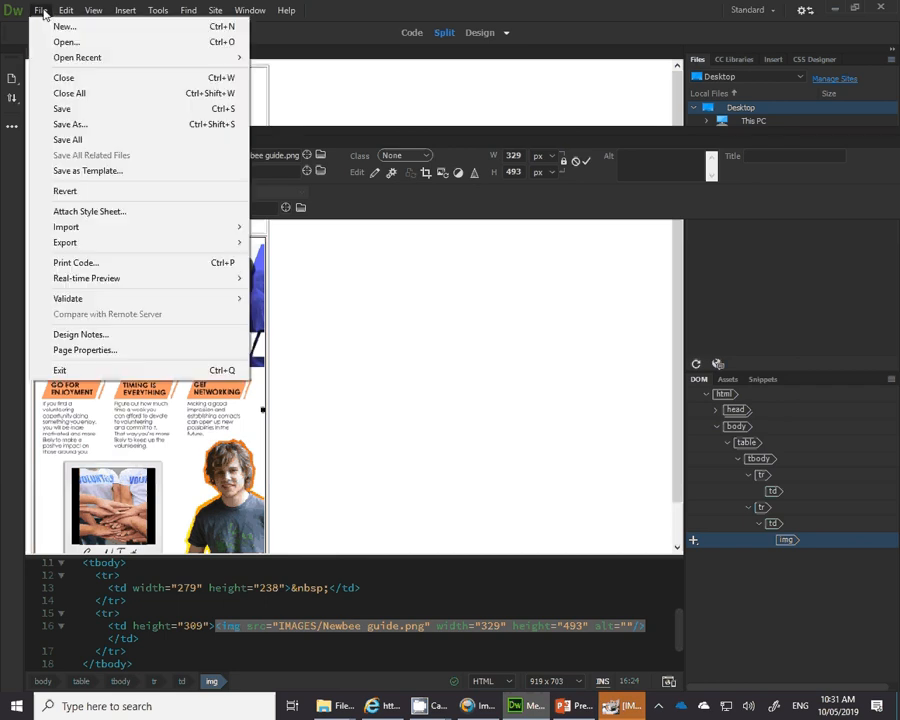
pyautogui.click(60, 110)
pyautogui.hotkey('alt', 'Tab')
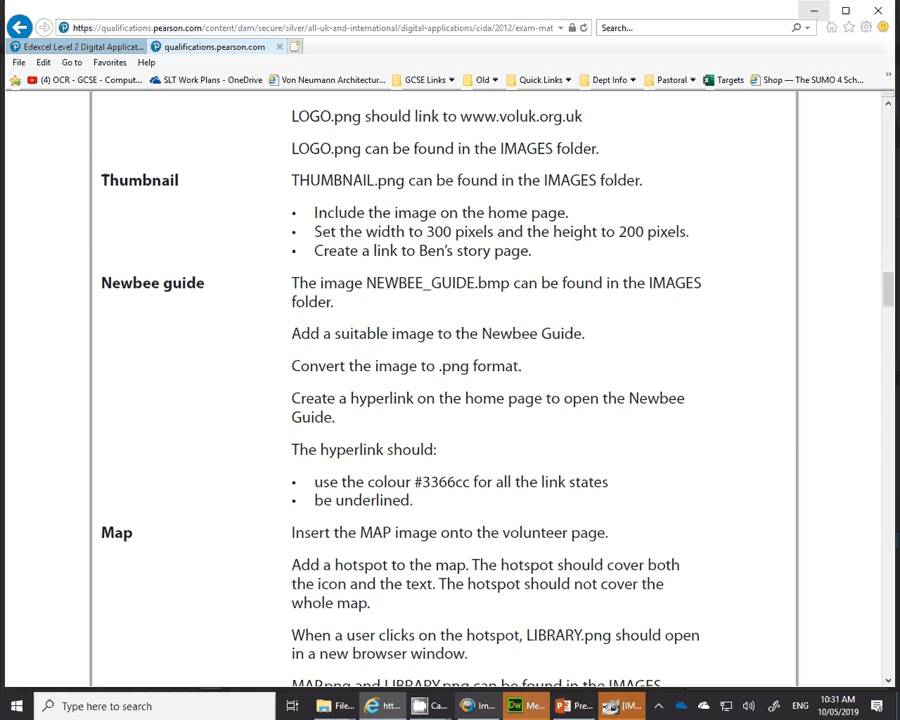
pyautogui.moveTo(338, 706)
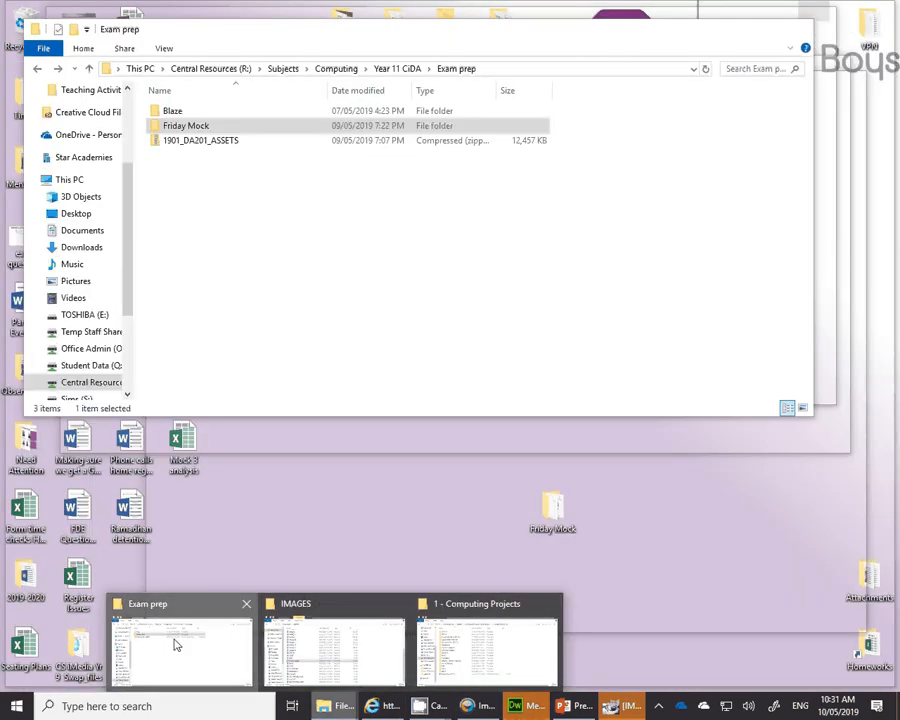
pyautogui.click(175, 645)
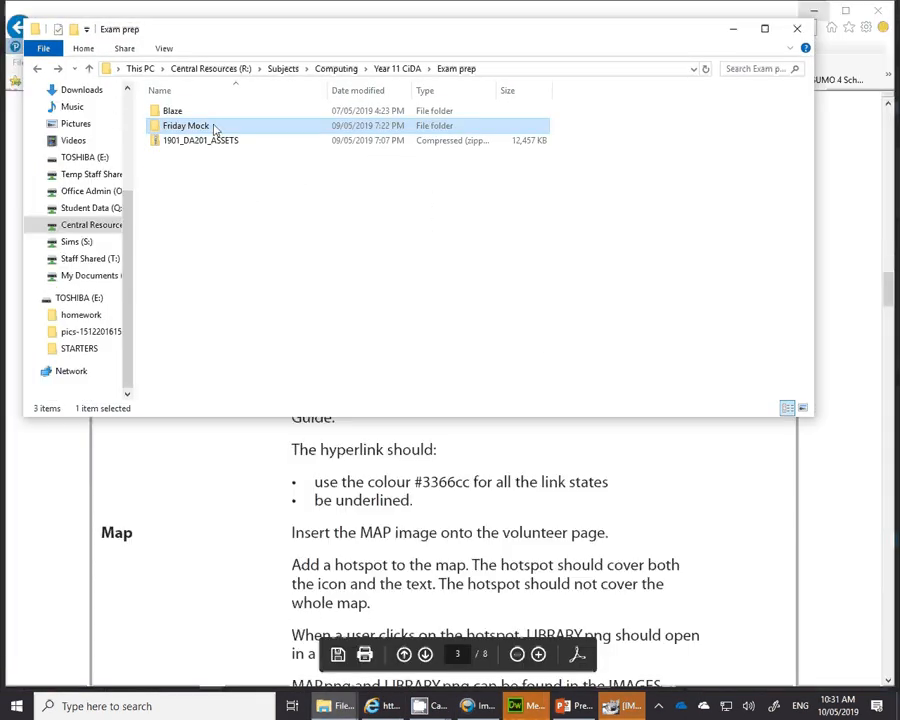
pyautogui.moveTo(345, 706)
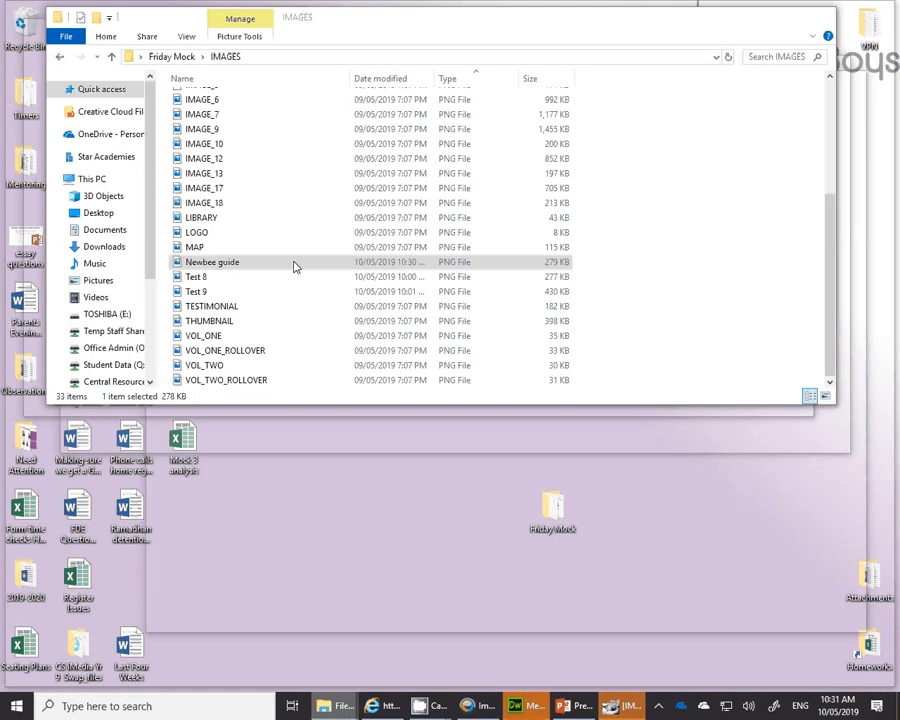
pyautogui.click(330, 640)
pyautogui.click(59, 60)
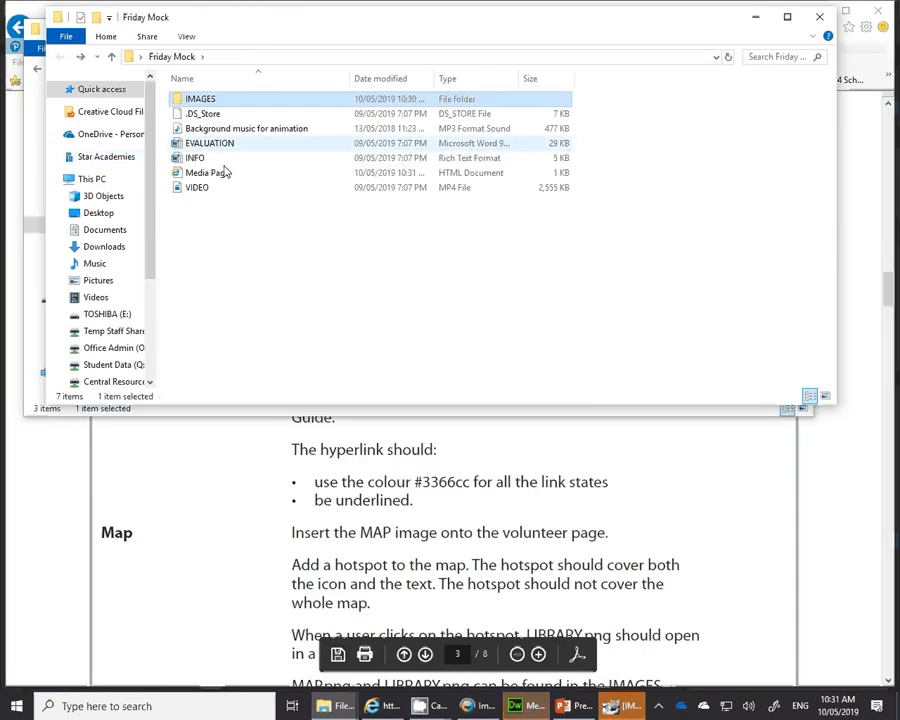
pyautogui.doubleClick(208, 177)
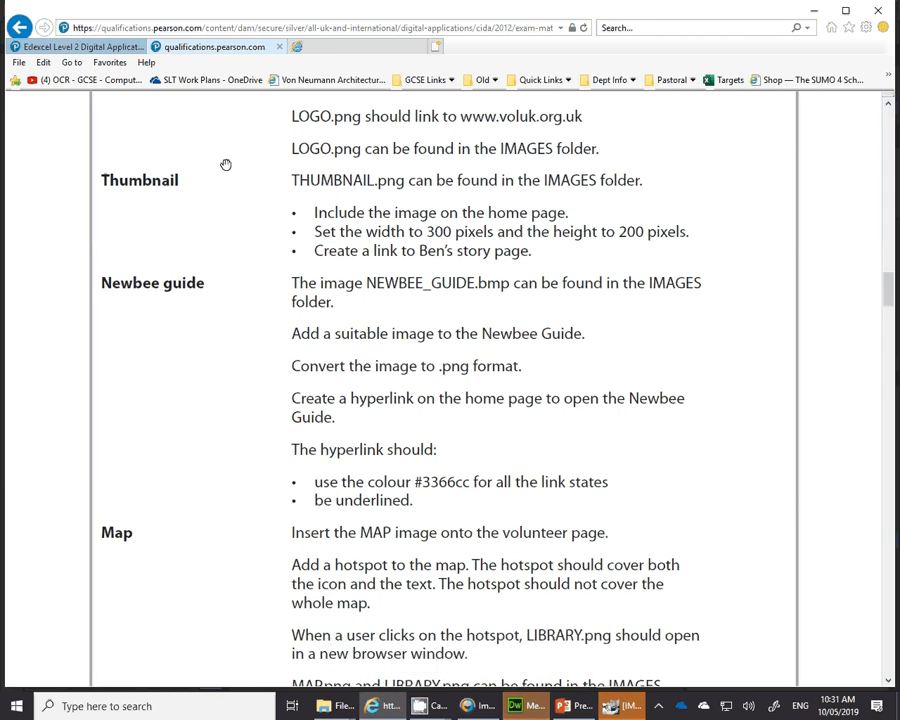
pyautogui.click(365, 52)
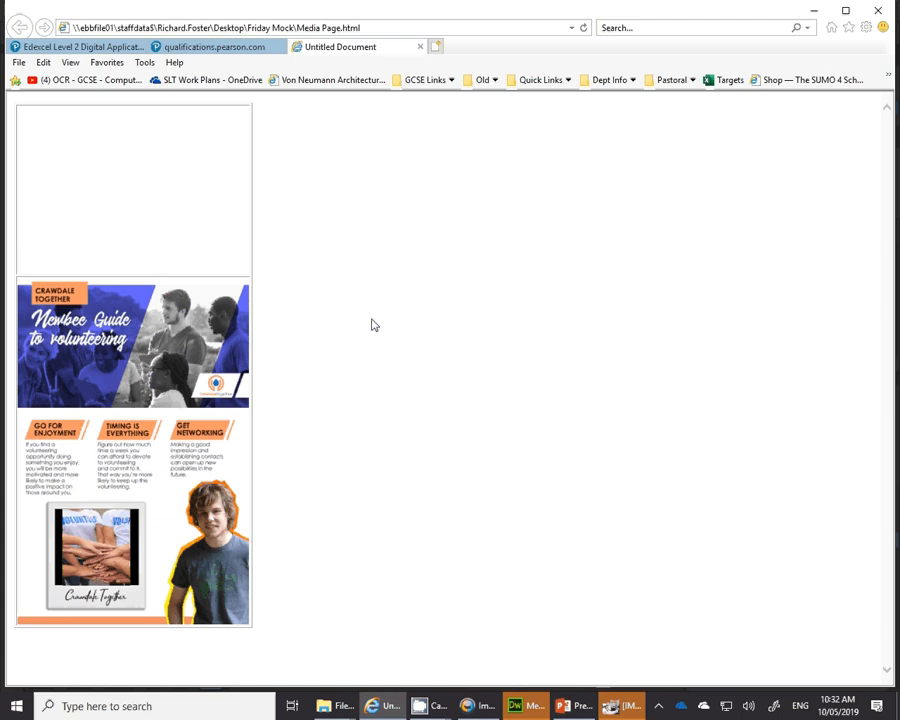
# - Review the Newbee guide hyperlink requirements in the exam brief in the browser
pyautogui.hotkey('alt', 'Tab')
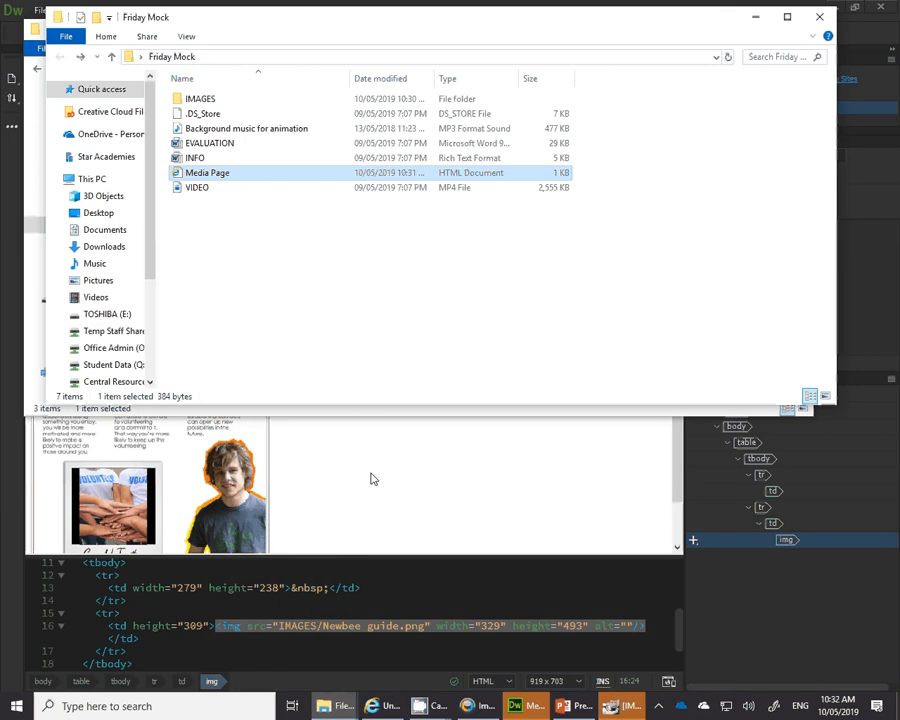
pyautogui.hotkey('alt', 'Tab')
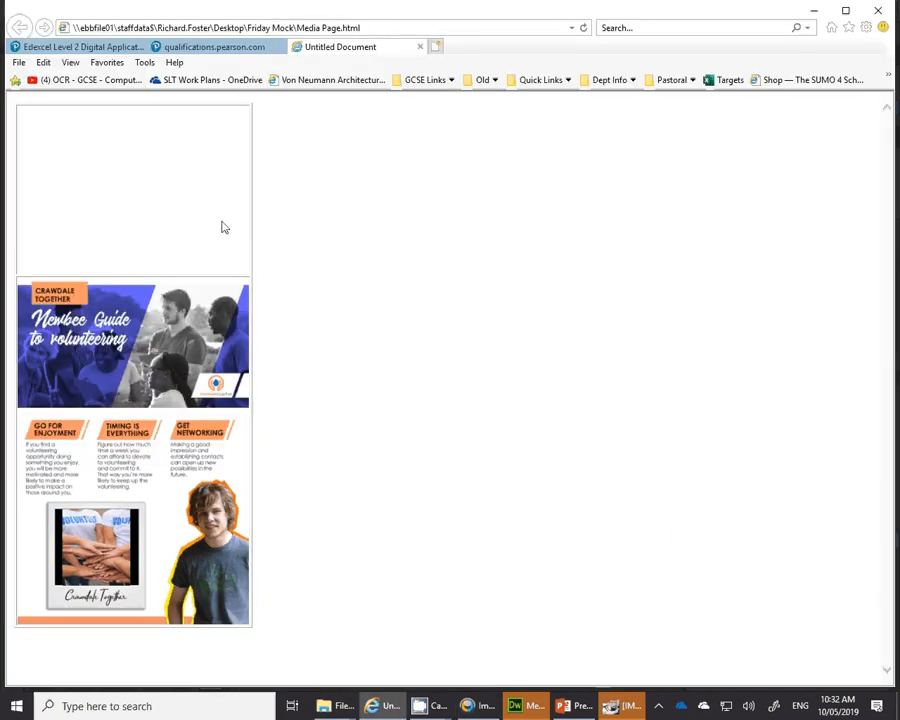
pyautogui.click(75, 46)
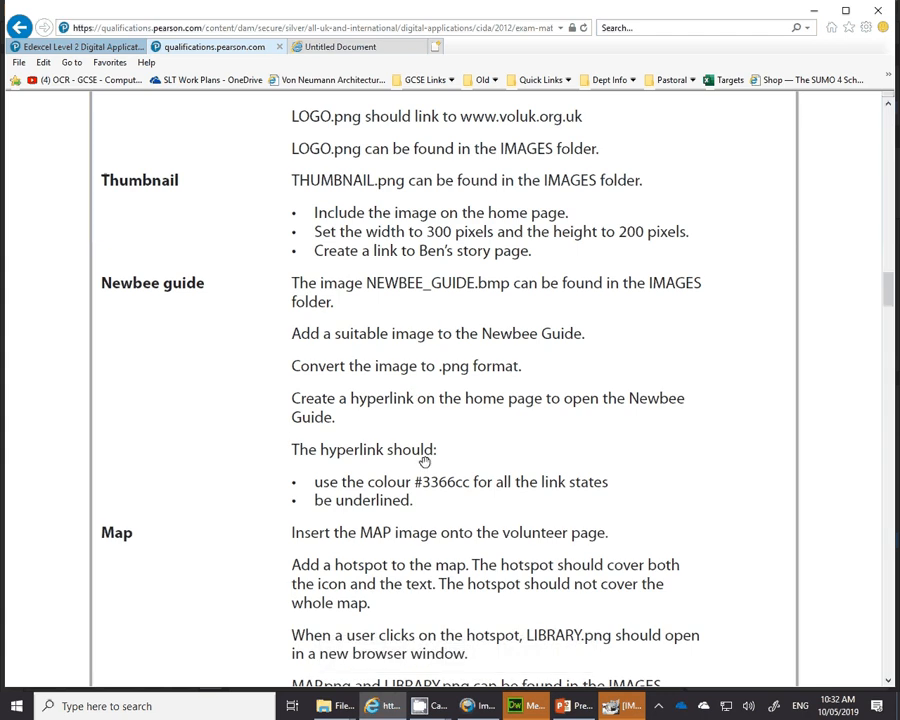
# - Back in Dreamweaver, replace the image in the lower cell with the text "Click here for information about Volunteering"
pyautogui.click(515, 706)
pyautogui.press('Delete')
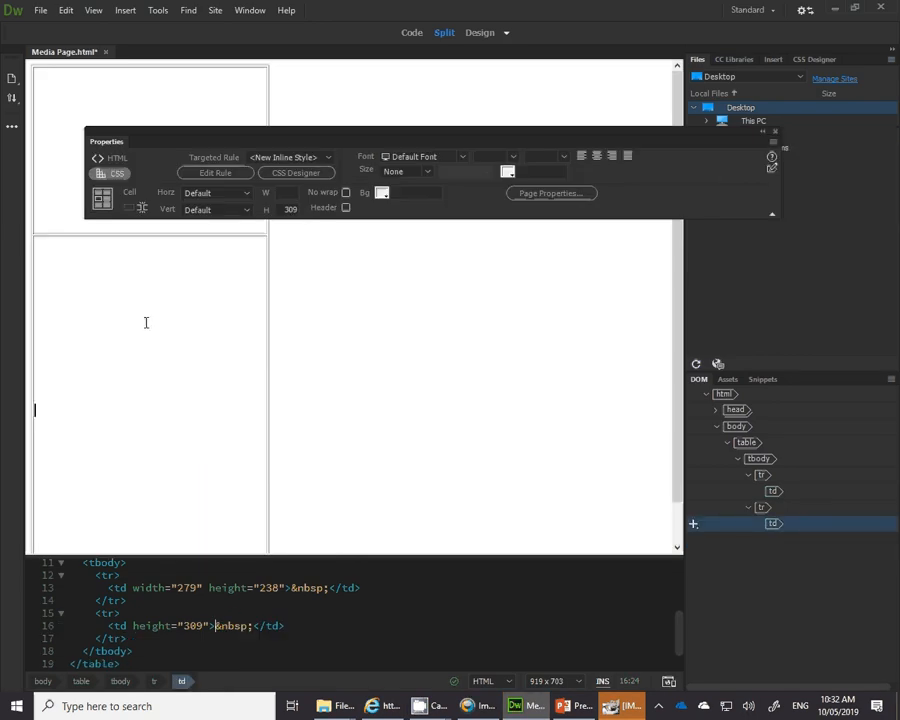
pyautogui.write('C')
pyautogui.press('BackSpace')
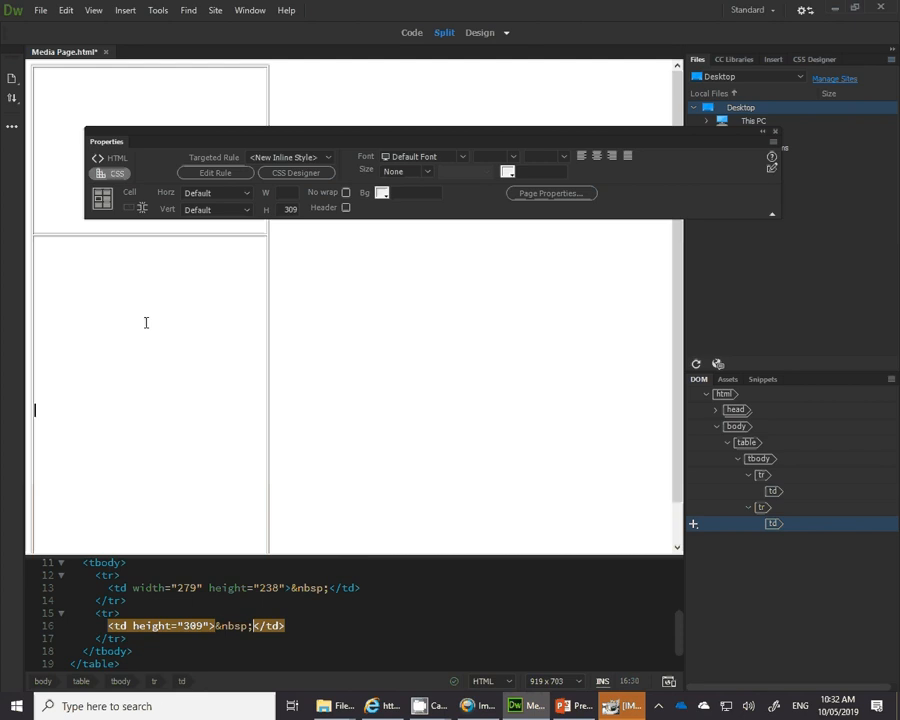
pyautogui.write('Click here for ')
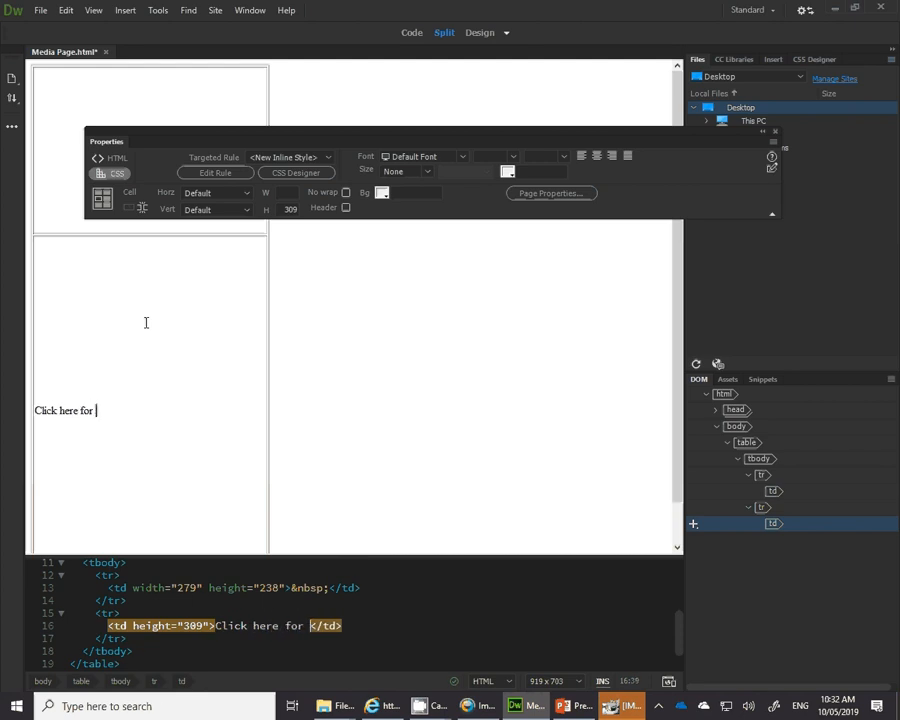
pyautogui.write('information about ')
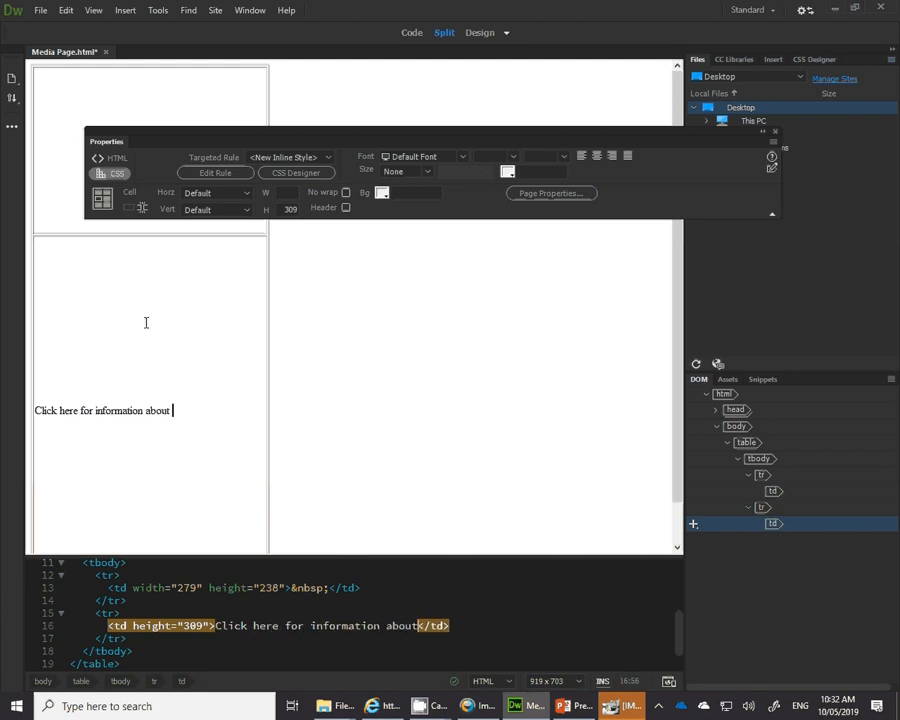
pyautogui.write('Volu')
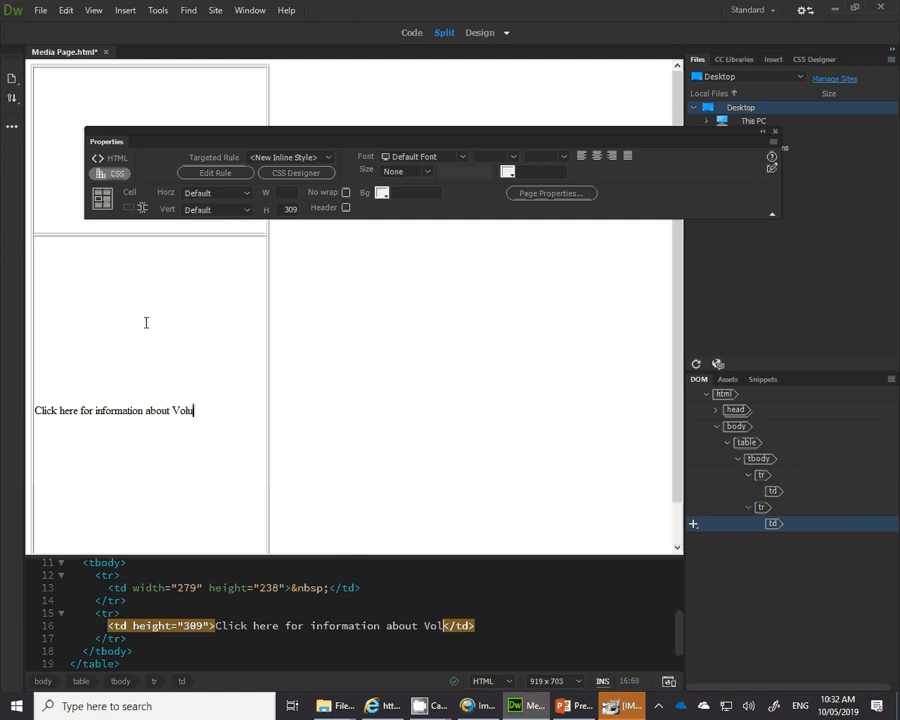
pyautogui.write('nteering')
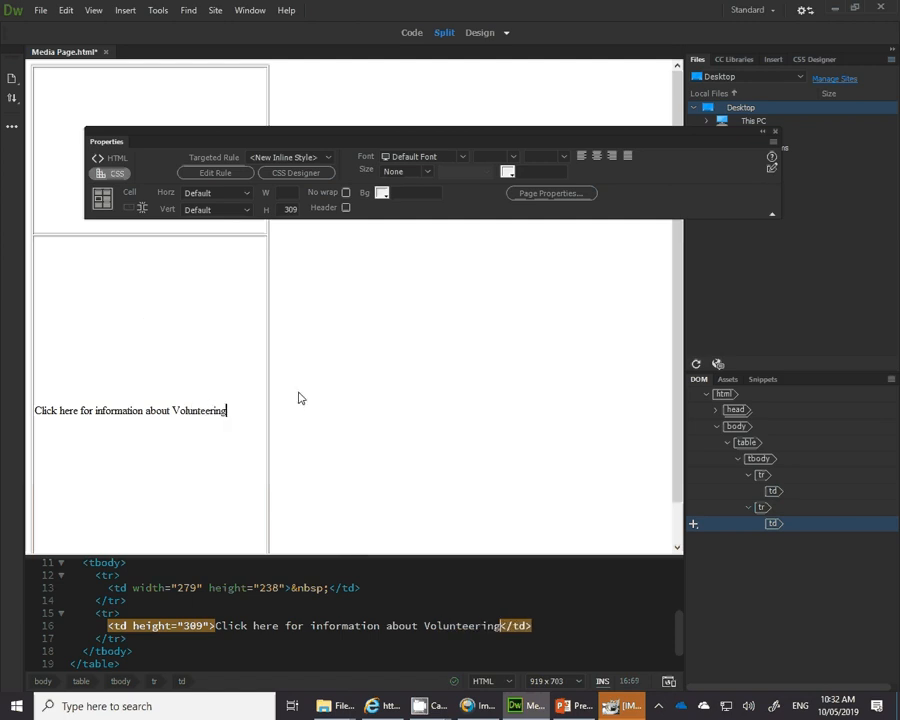
# - Link the text "Click here for information about Volunteering" to Newbee guide.png in the IMAGES folder
pyautogui.moveTo(227, 410); pyautogui.dragTo(34, 410)
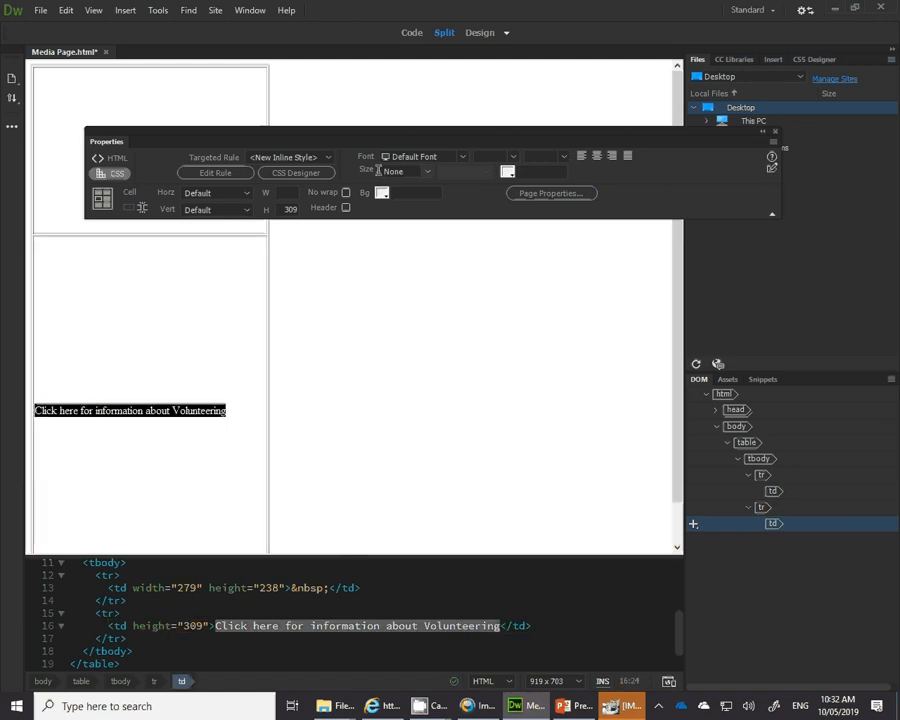
pyautogui.click(112, 158)
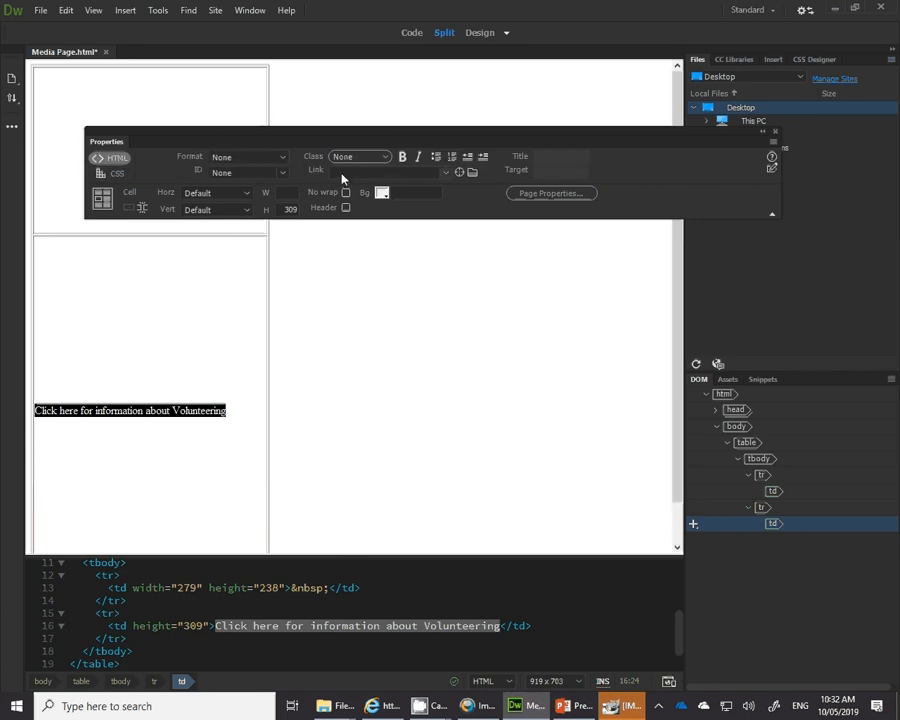
pyautogui.click(472, 173)
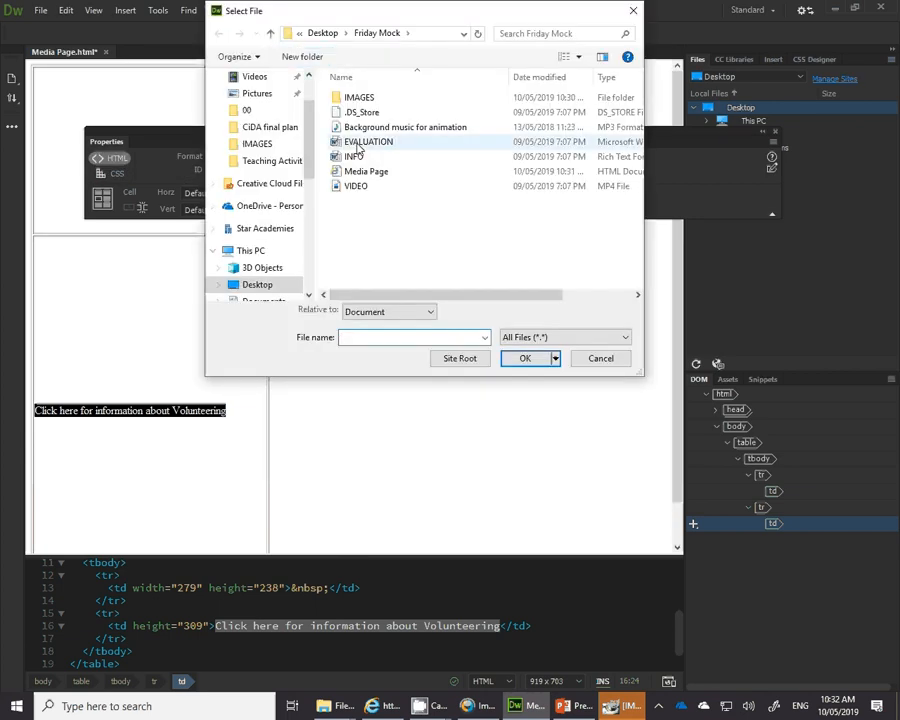
pyautogui.doubleClick(359, 97)
pyautogui.scroll(-10, 410, 255)
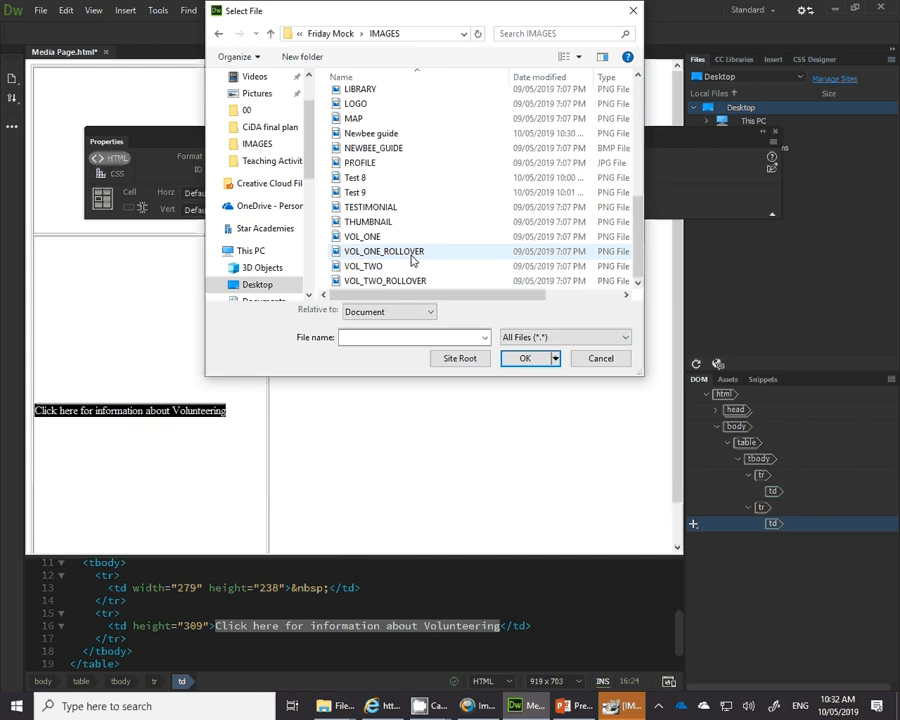
pyautogui.doubleClick(372, 133)
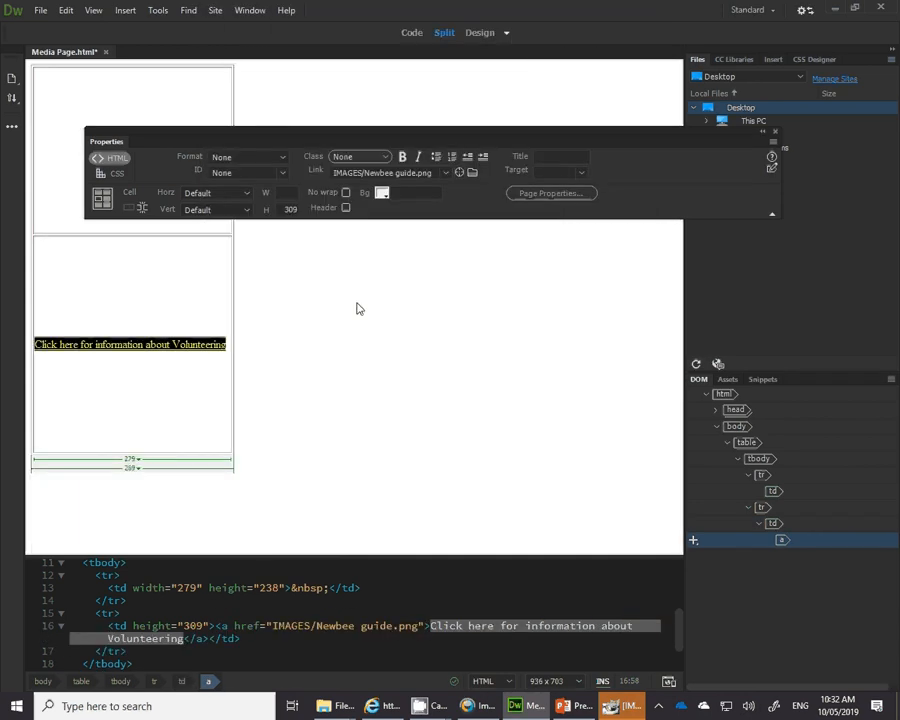
pyautogui.click(183, 435)
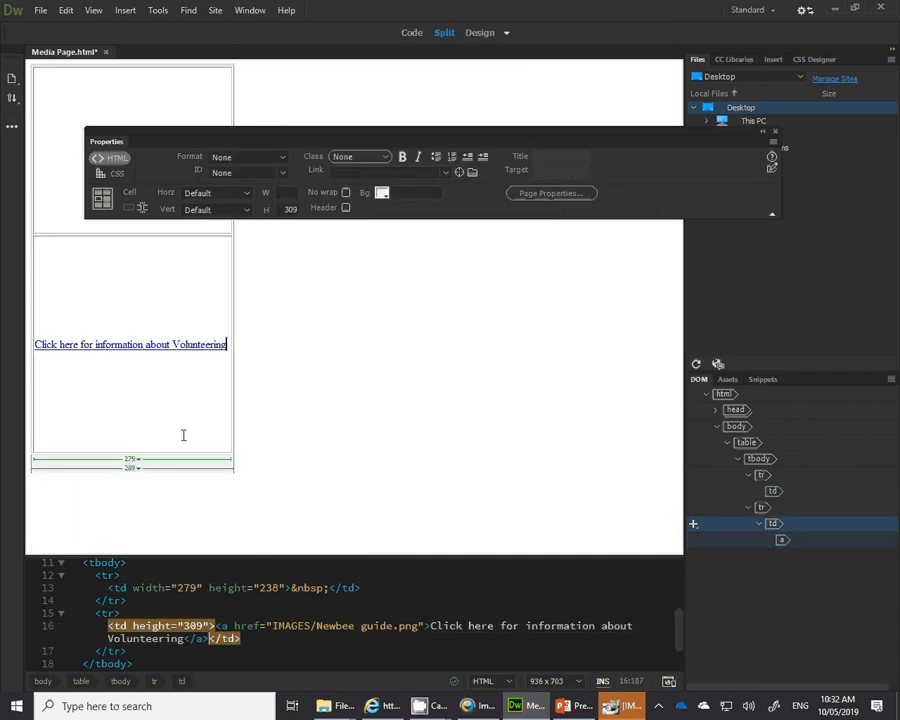
# - Check the exam brief in the browser for the required link styling and return to Dreamweaver
pyautogui.click(383, 706)
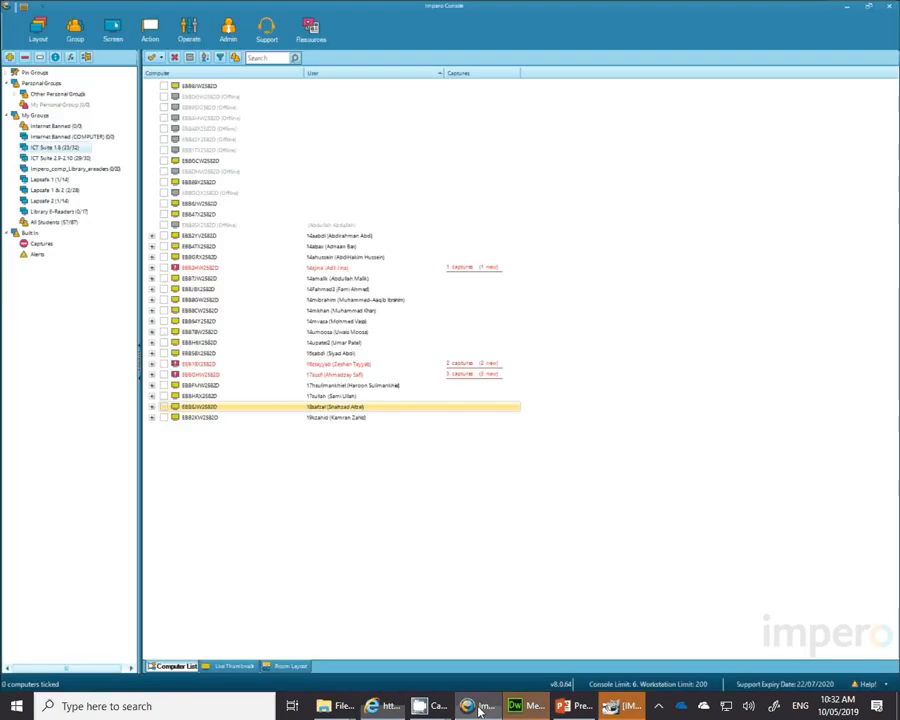
pyautogui.click(425, 706)
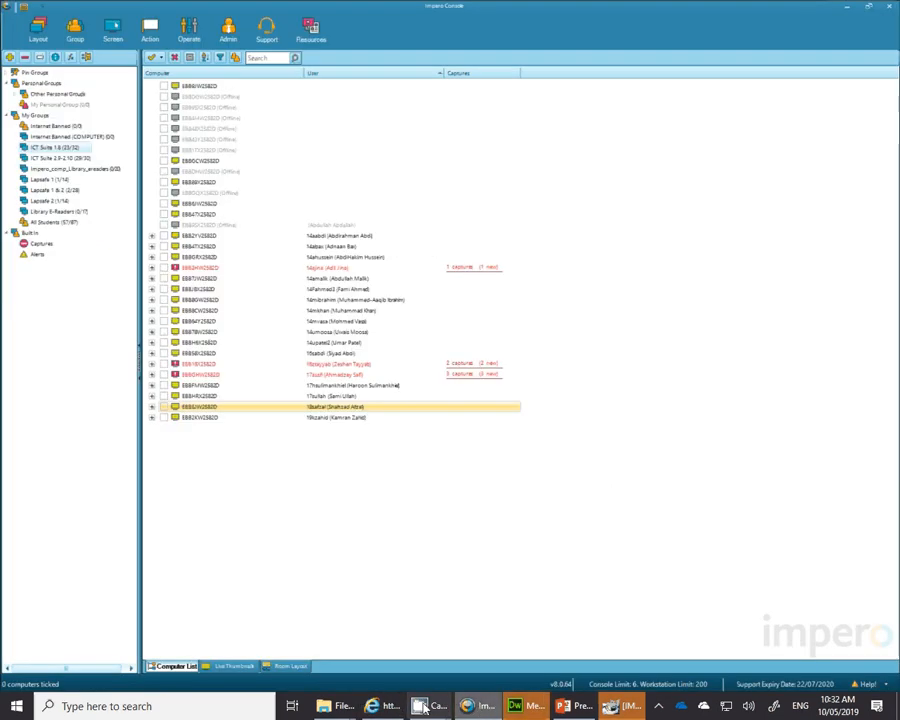
pyautogui.click(514, 706)
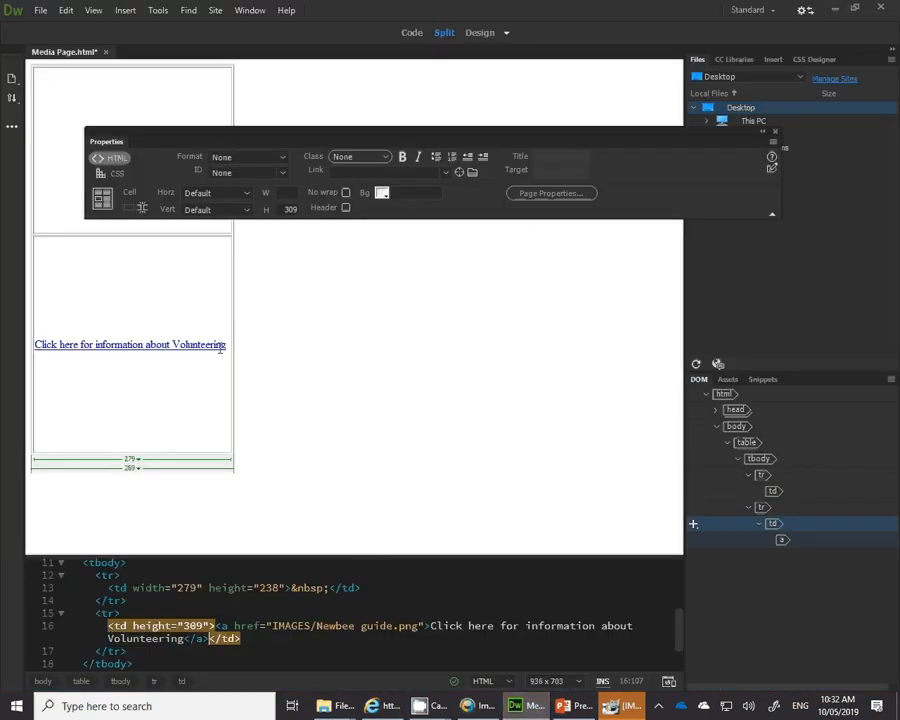
# - Open the page's CSS link settings for the Volunteering link text and check the required link colour in the exam brief in the browser
pyautogui.moveTo(220, 347); pyautogui.dragTo(32, 345)
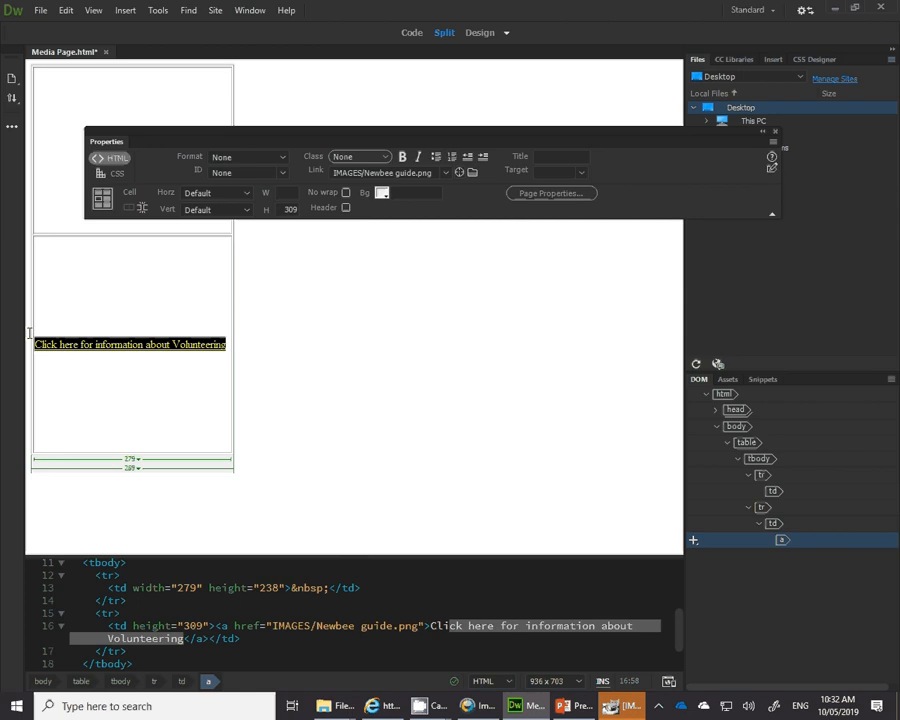
pyautogui.click(535, 194)
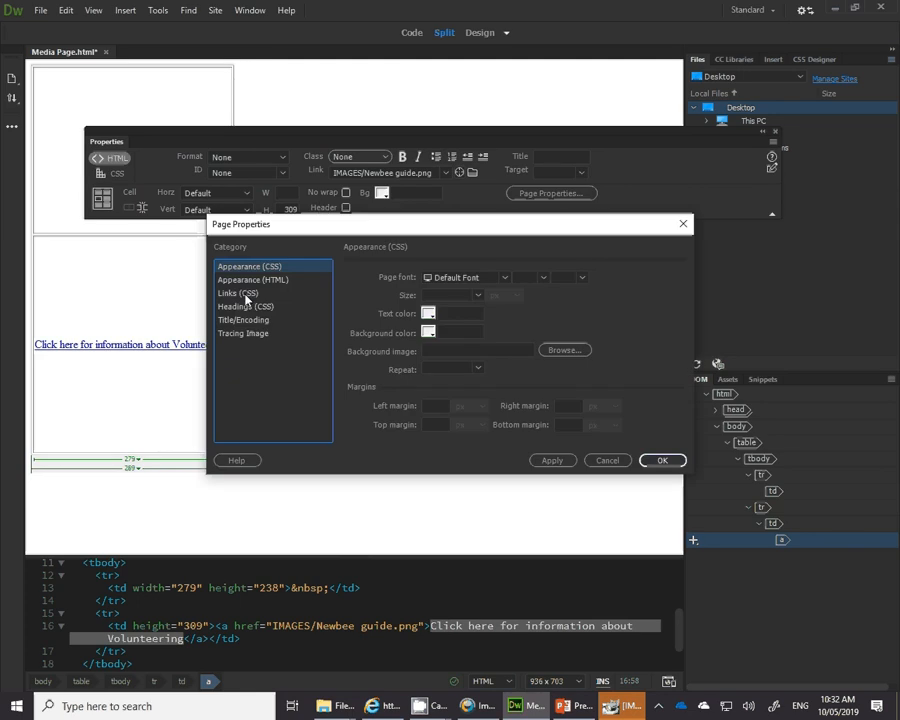
pyautogui.click(240, 293)
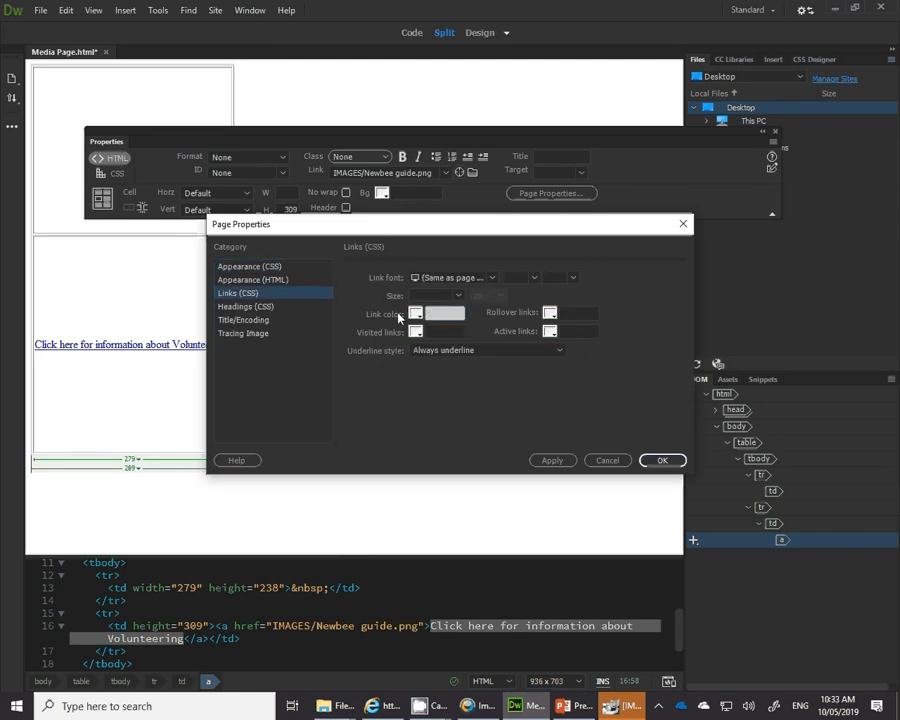
pyautogui.click(398, 708)
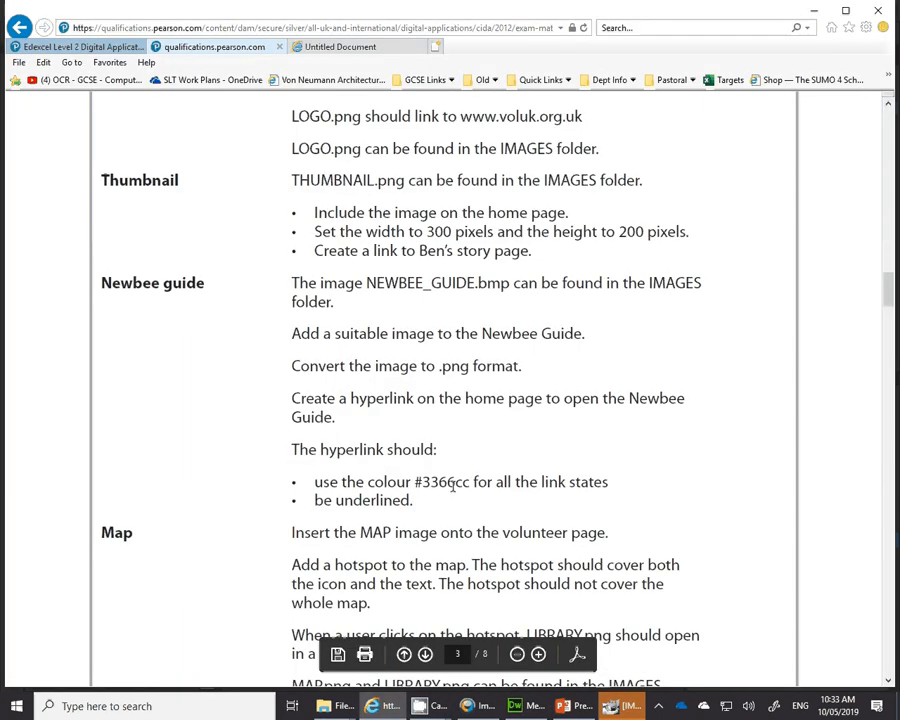
pyautogui.click(514, 706)
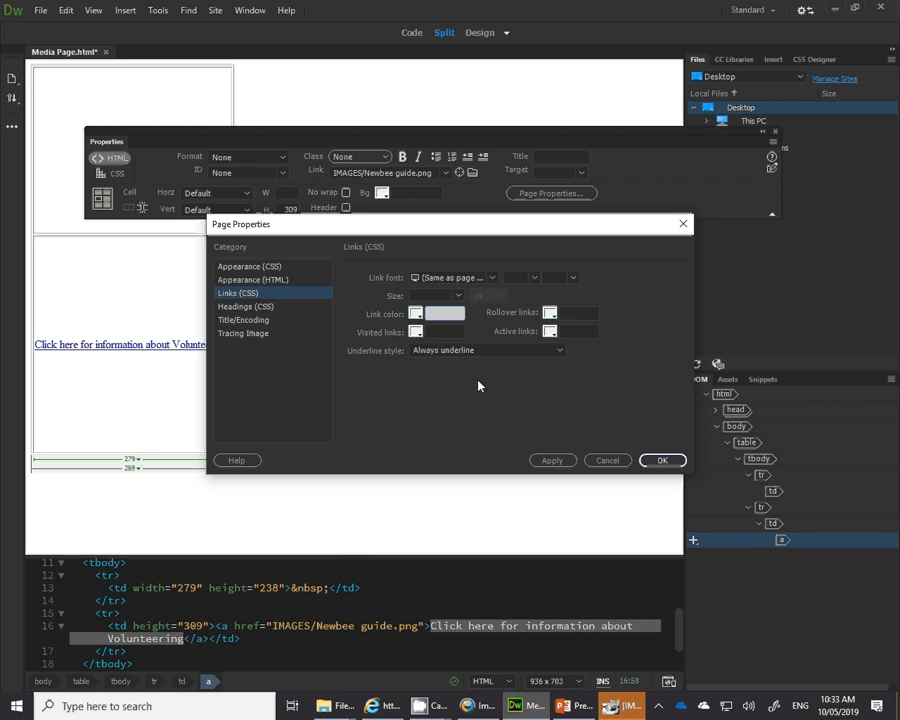
# - In Dreamweaver, set the link, rollover, active and visited link colours to #3366cc and apply the page properties
pyautogui.write('#3366cc')
pyautogui.doubleClick(445, 313)
pyautogui.hotkey('ctrl', 'c')
pyautogui.click(578, 313)
pyautogui.hotkey('ctrl', 'v')
pyautogui.click(578, 331)
pyautogui.hotkey('ctrl', 'v')
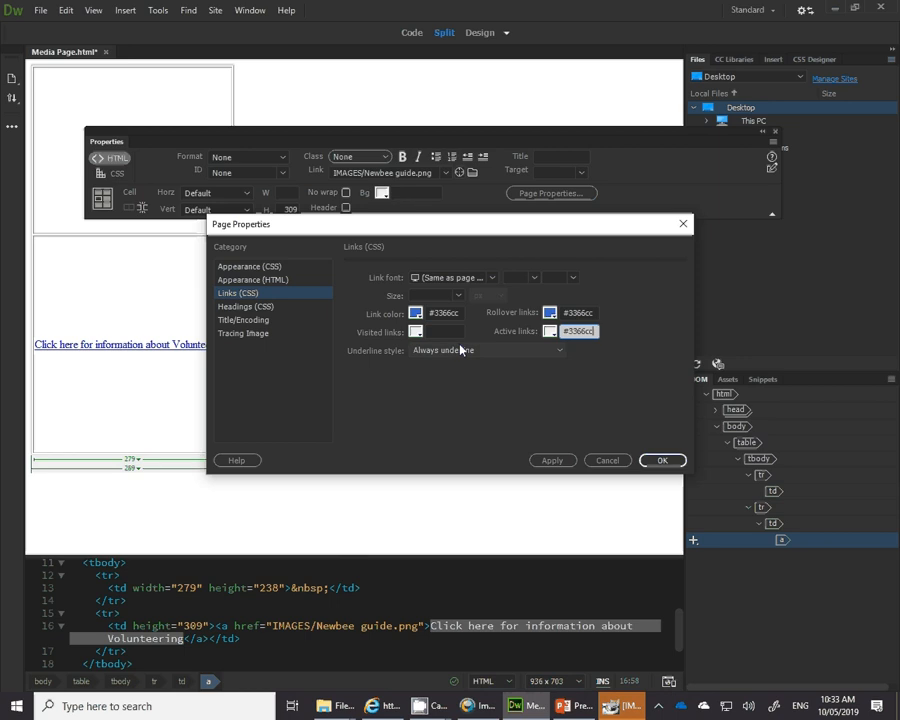
pyautogui.click(434, 331)
pyautogui.hotkey('ctrl', 'v')
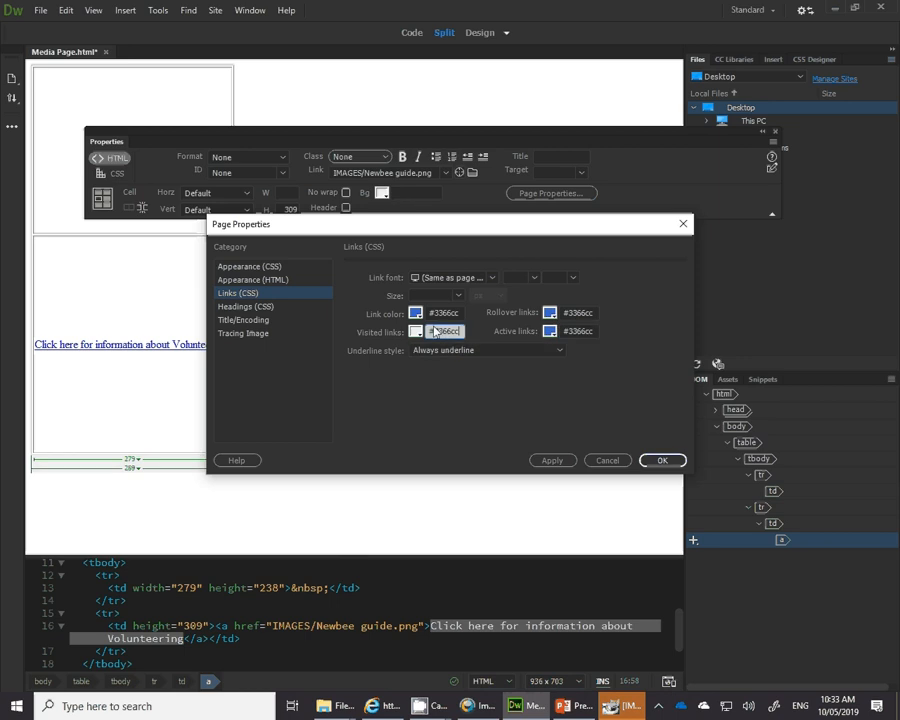
pyautogui.click(548, 462)
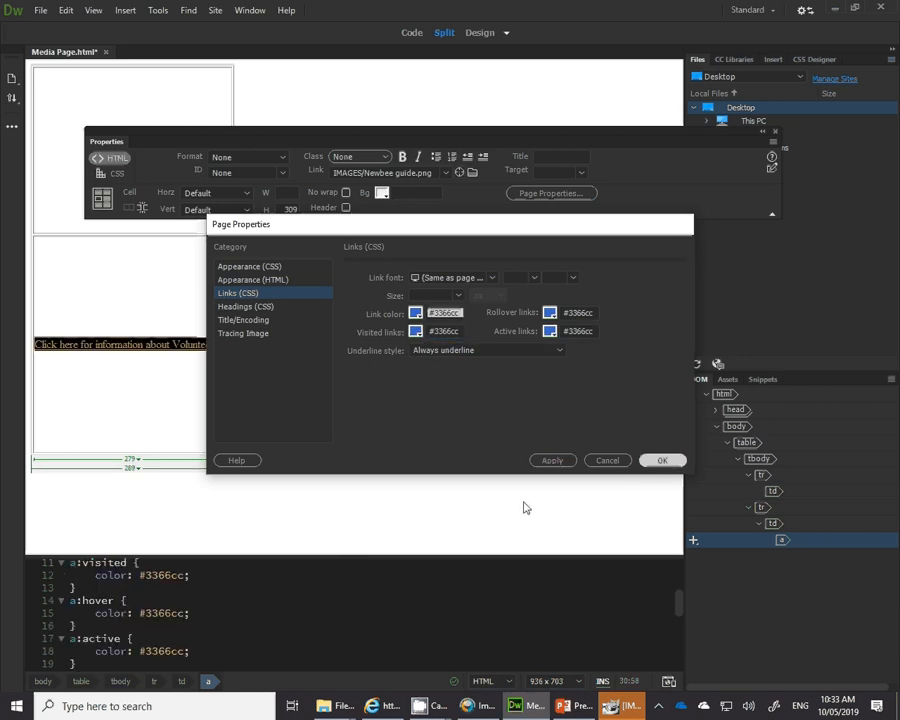
pyautogui.press('Return')
pyautogui.click(175, 390)
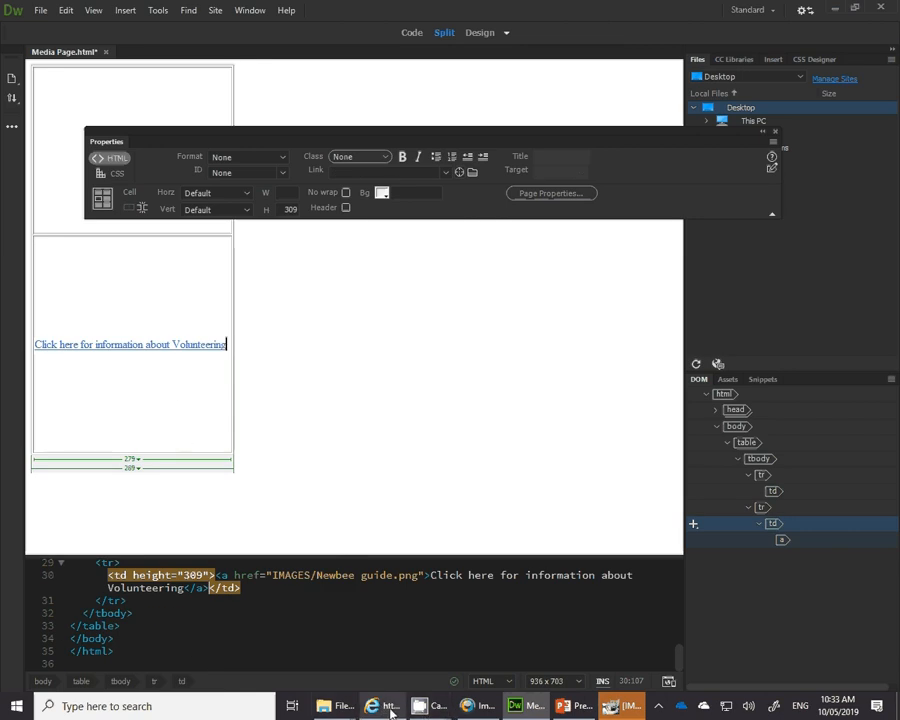
# - Save the Media Page, then test the Volunteering link on the reloaded page in the browser and return to the page
pyautogui.click(38, 10)
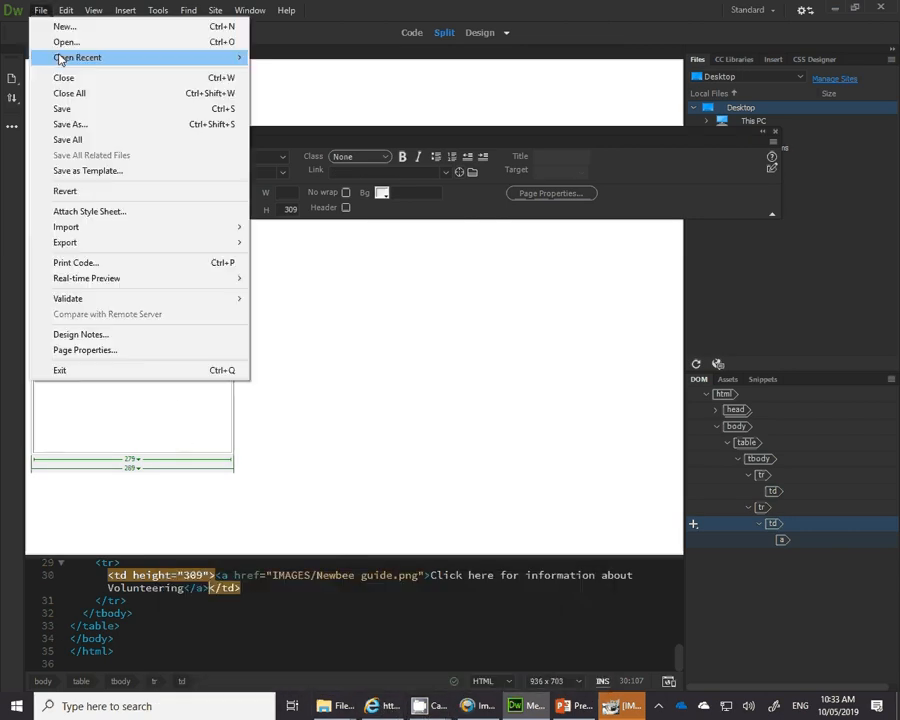
pyautogui.click(69, 108)
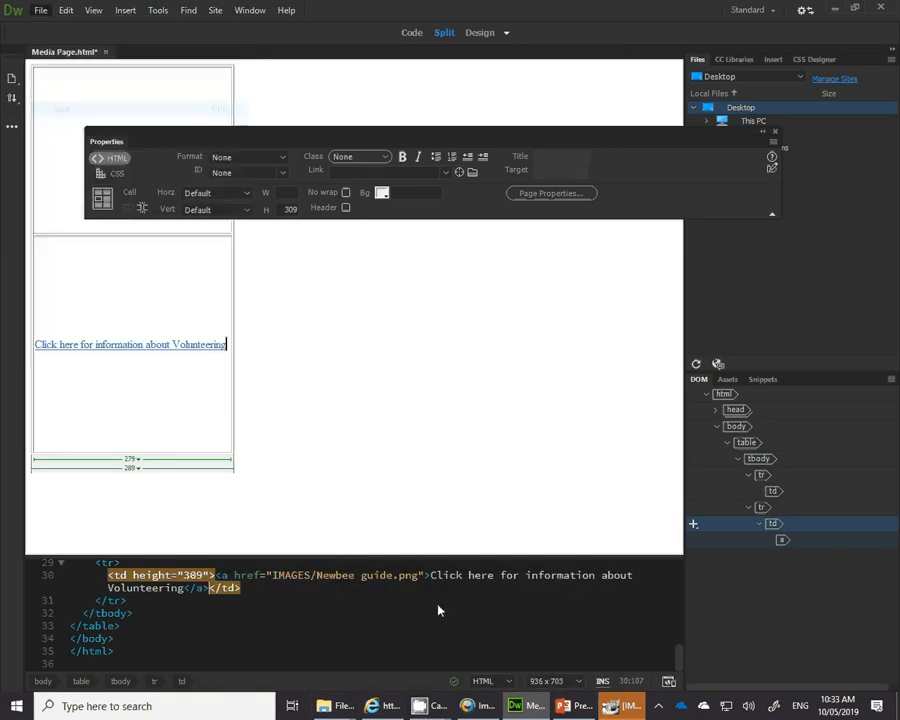
pyautogui.click(380, 706)
pyautogui.click(343, 46)
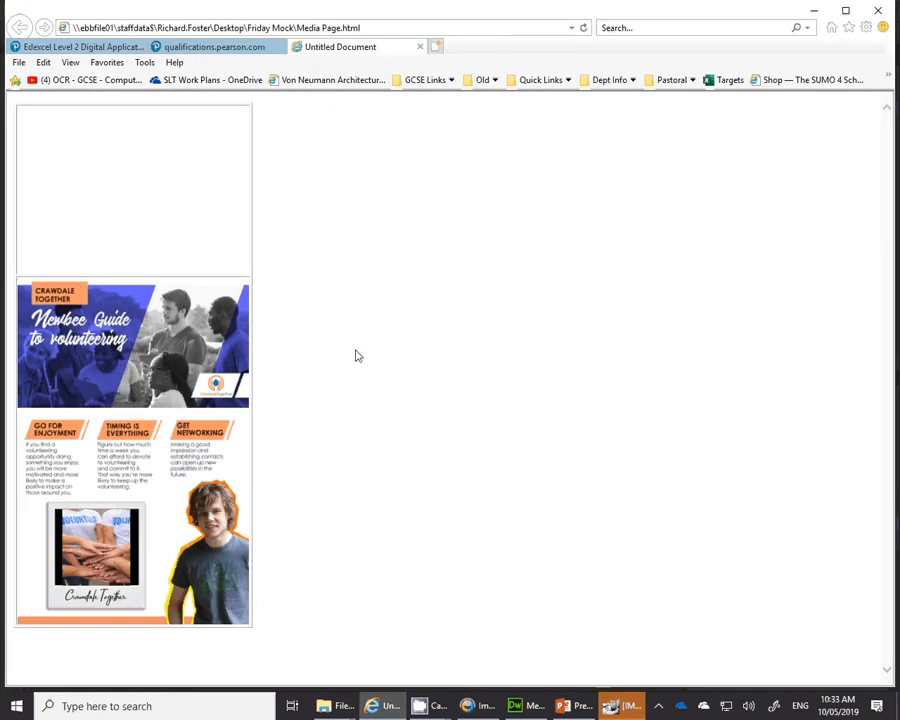
pyautogui.press('F5')
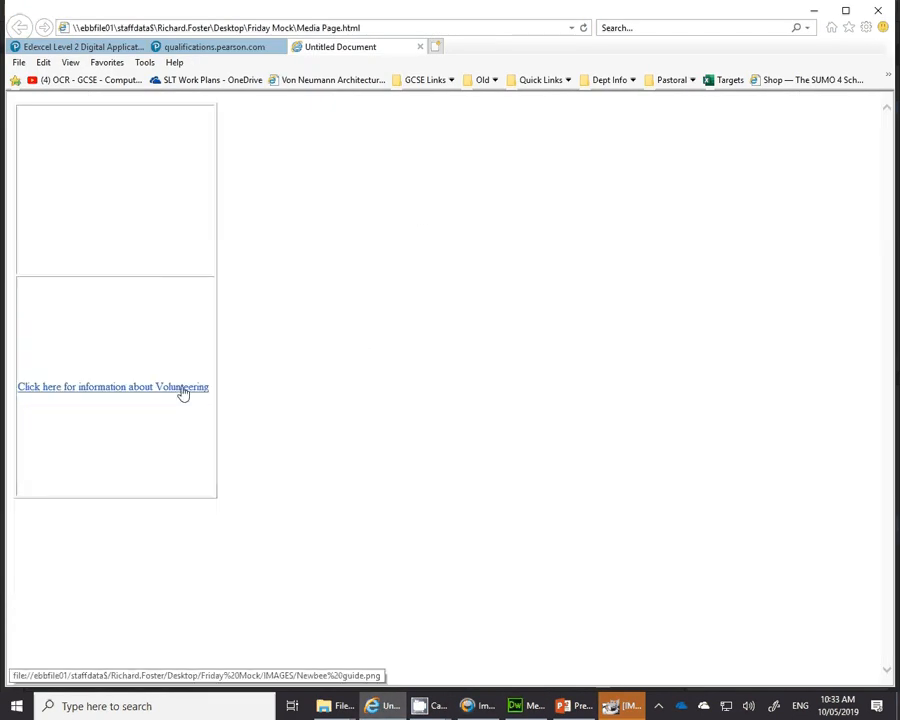
pyautogui.click(183, 390)
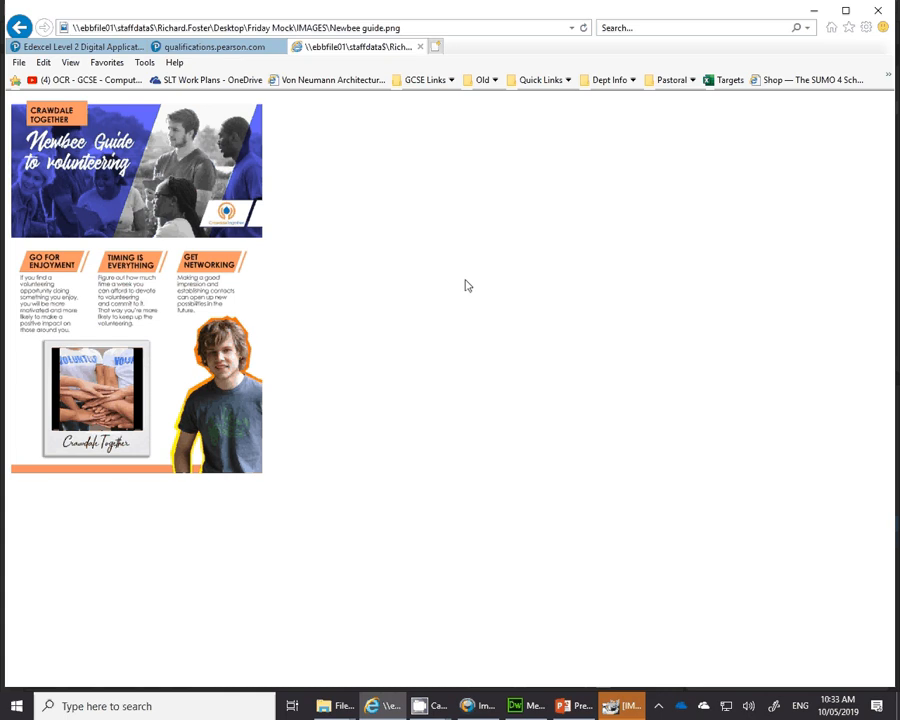
pyautogui.click(20, 26)
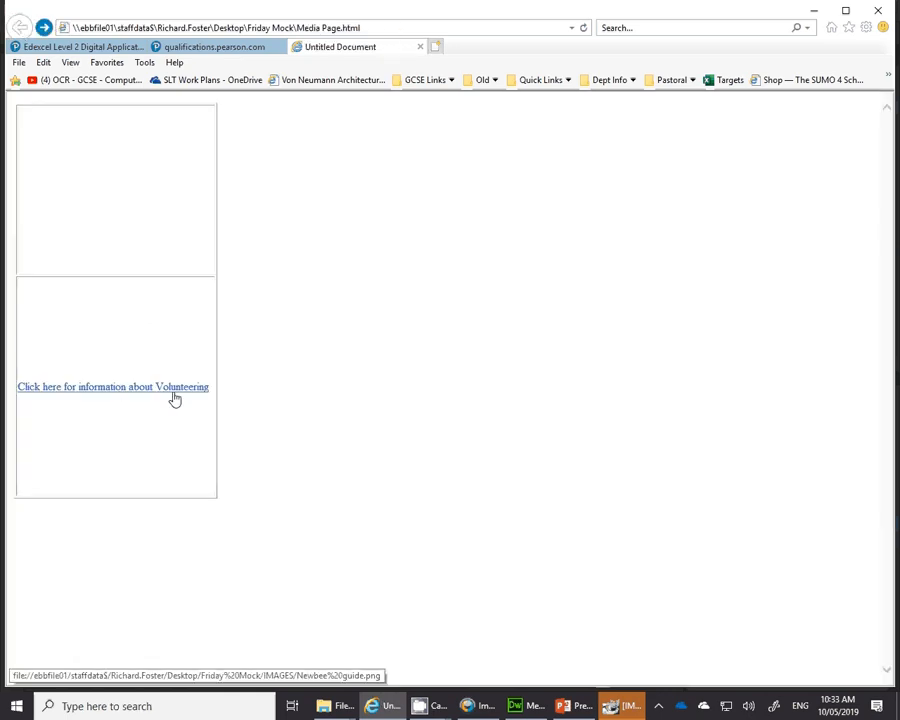
pyautogui.click(474, 706)
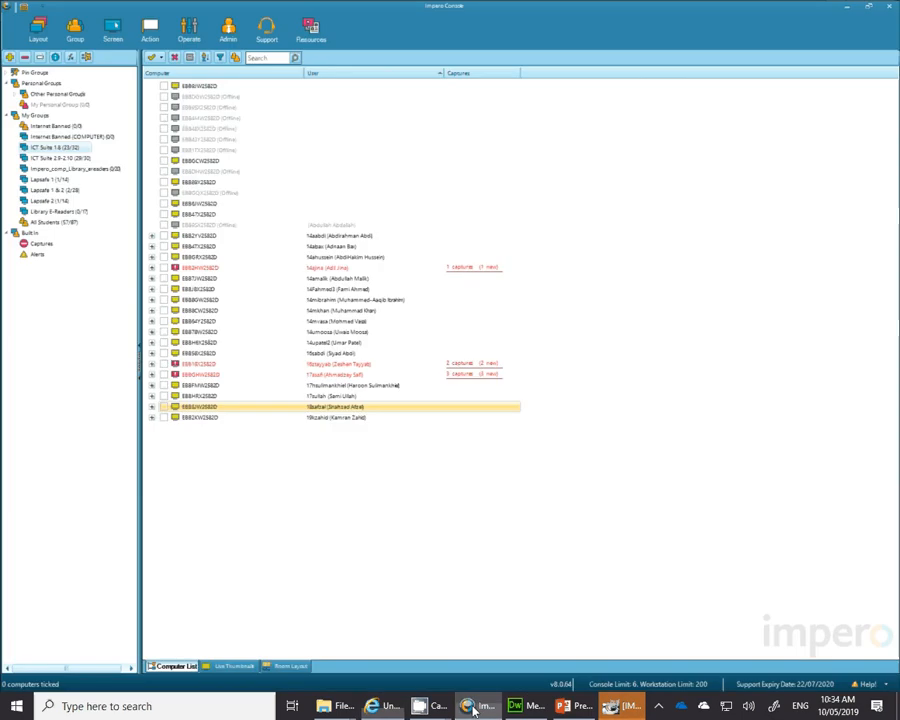
pyautogui.click(440, 705)
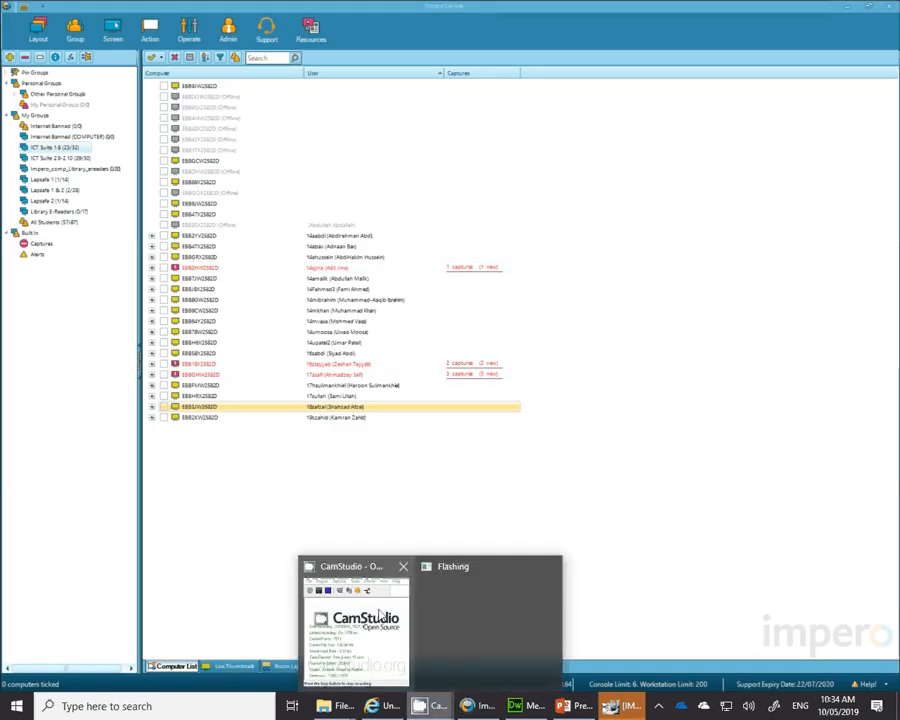